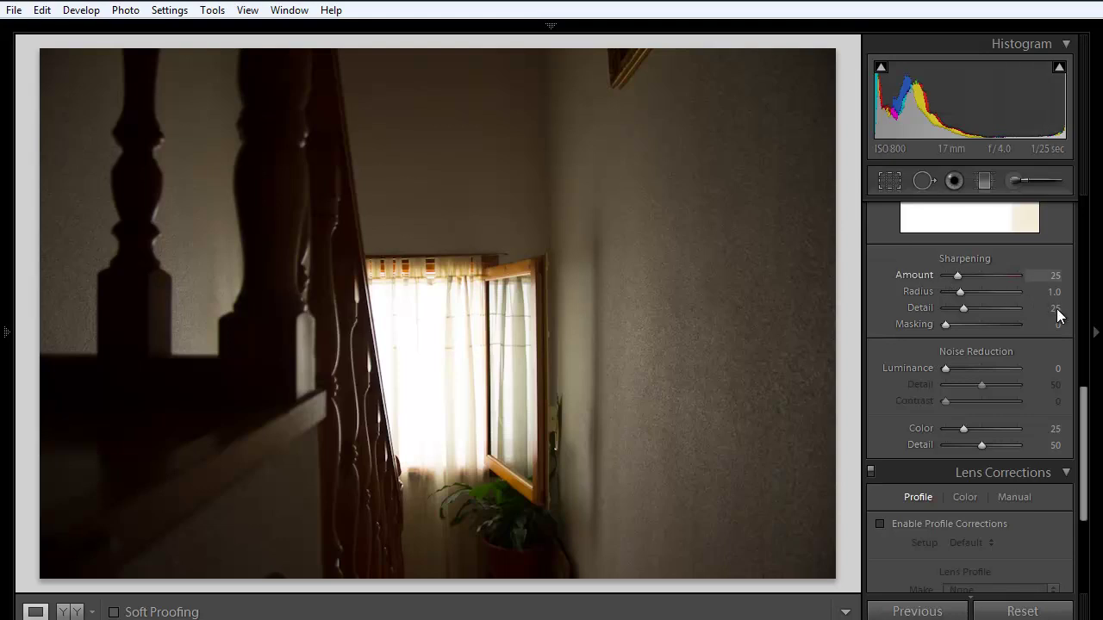
Scroll the Develop panel up from Detail/Lens Corrections to show the Basic tone controls.
drag(1084, 428, 1084, 229)
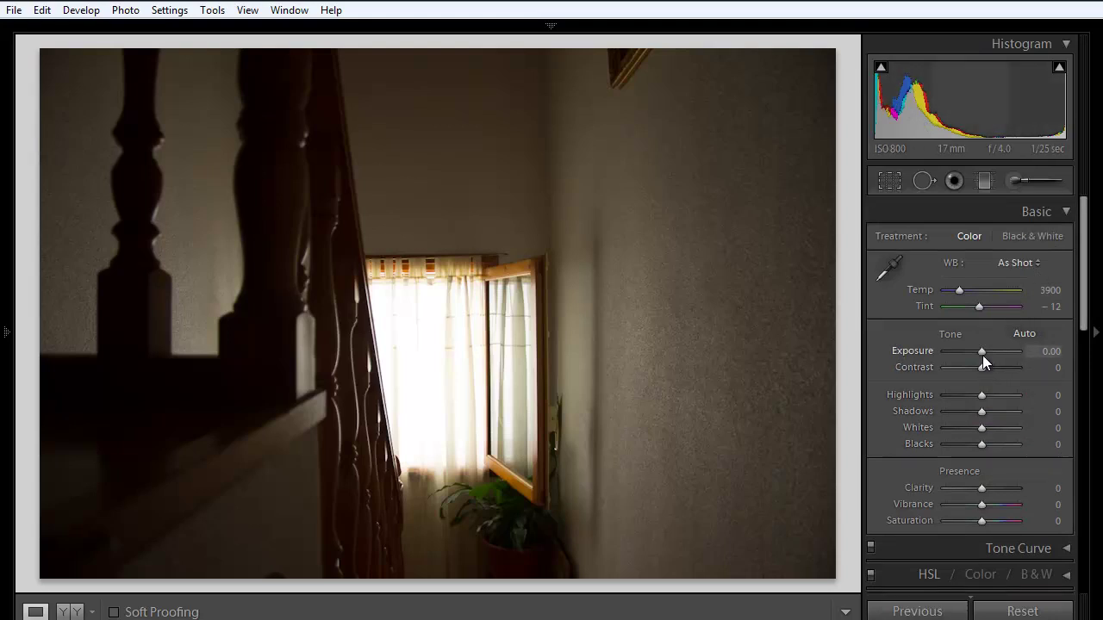
drag(982, 352, 991, 349)
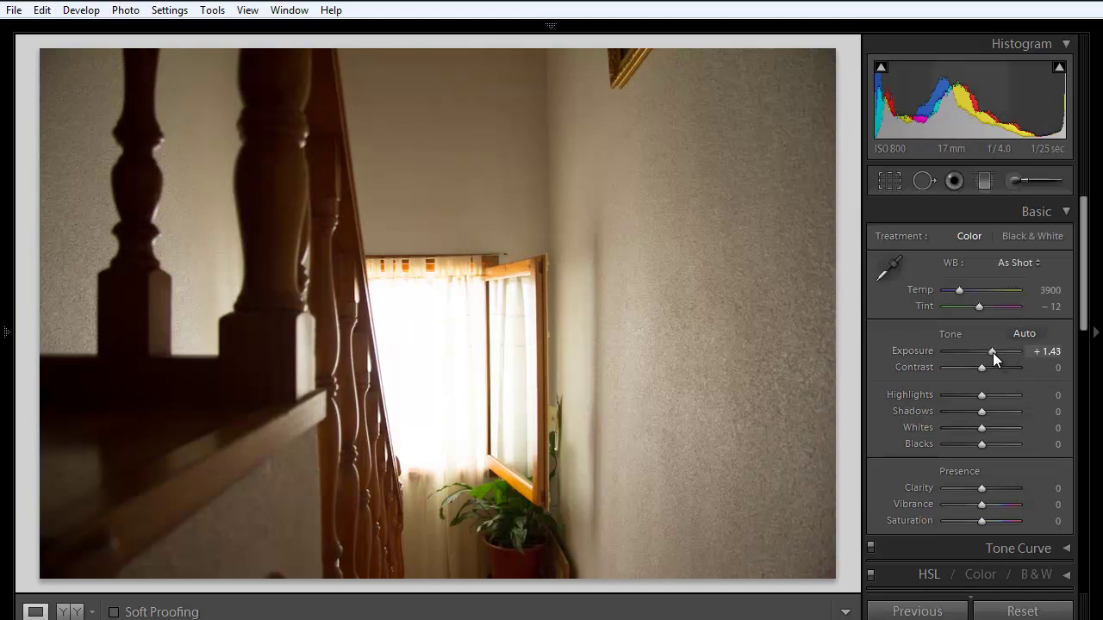
drag(993, 353, 1018, 347)
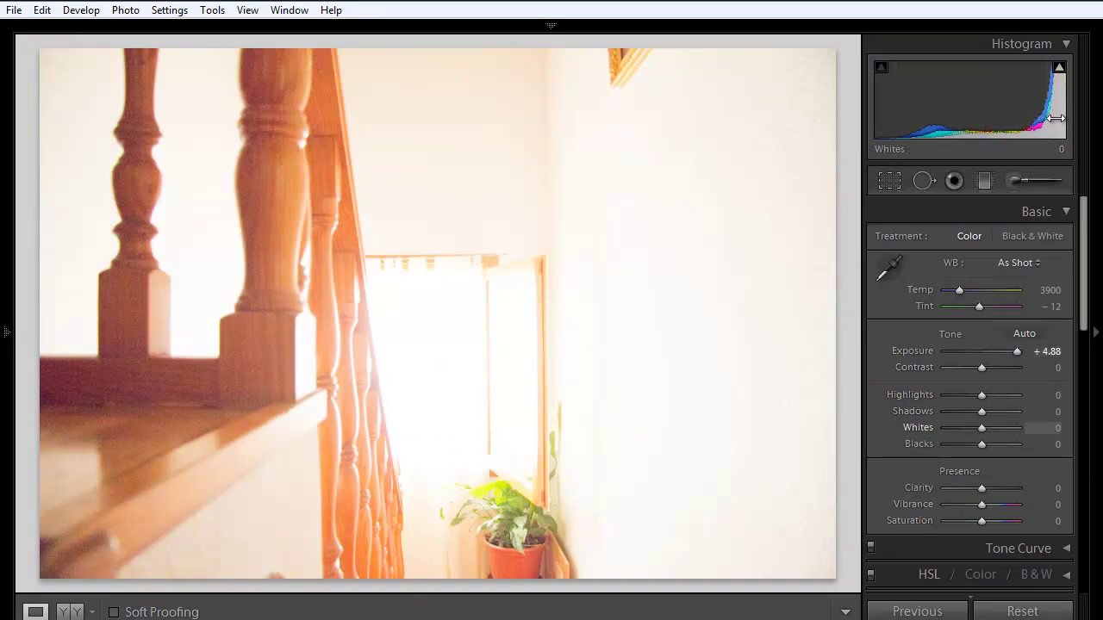
click(1059, 68)
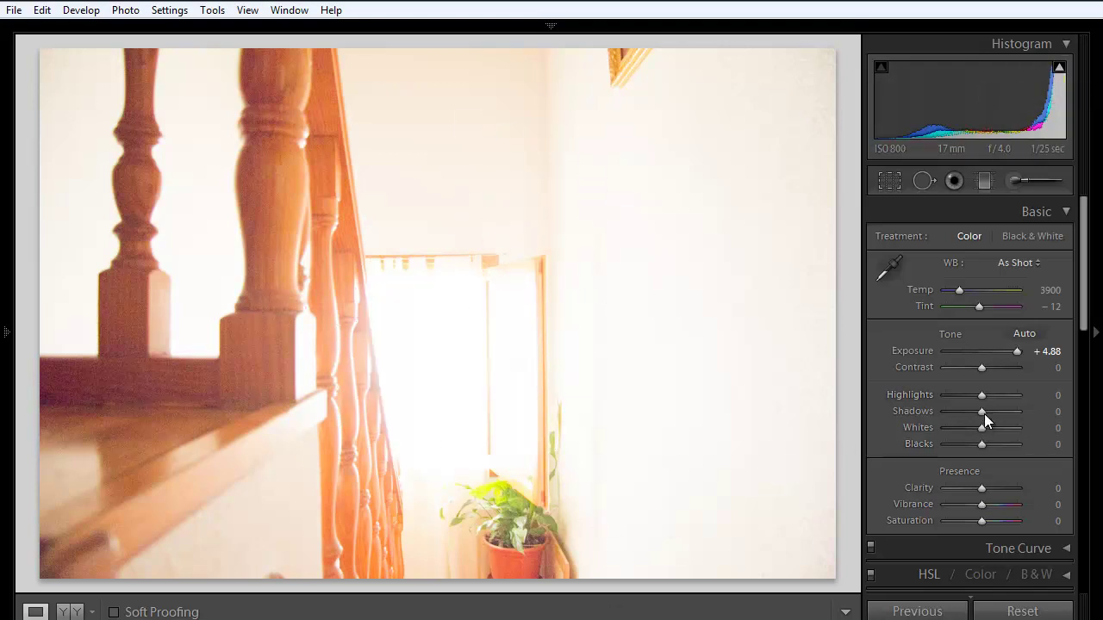
click(946, 351)
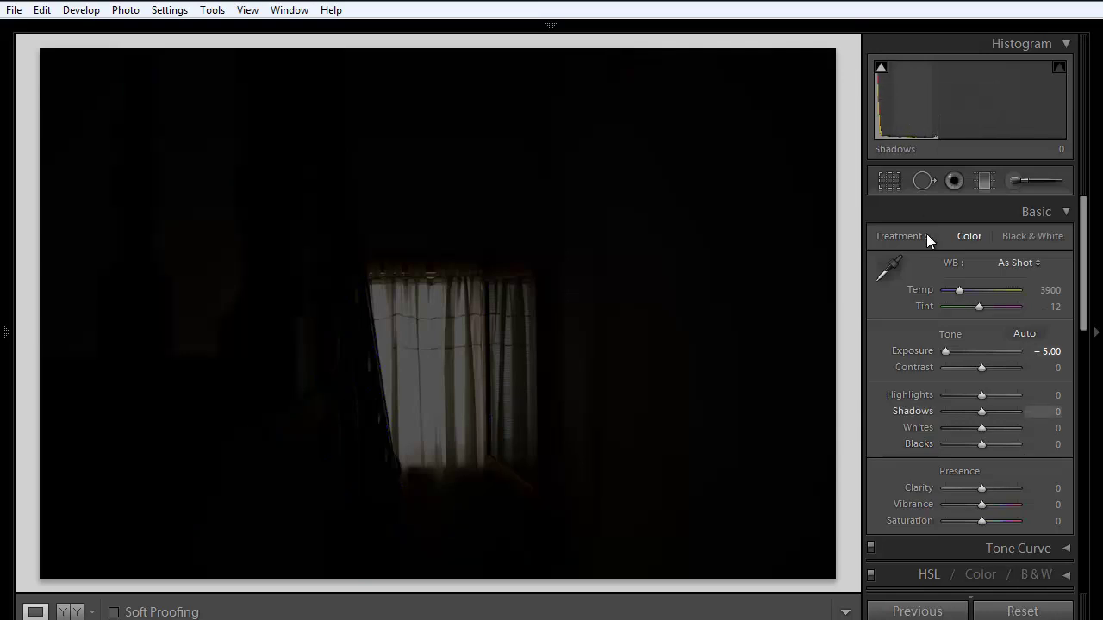
double_click(945, 351)
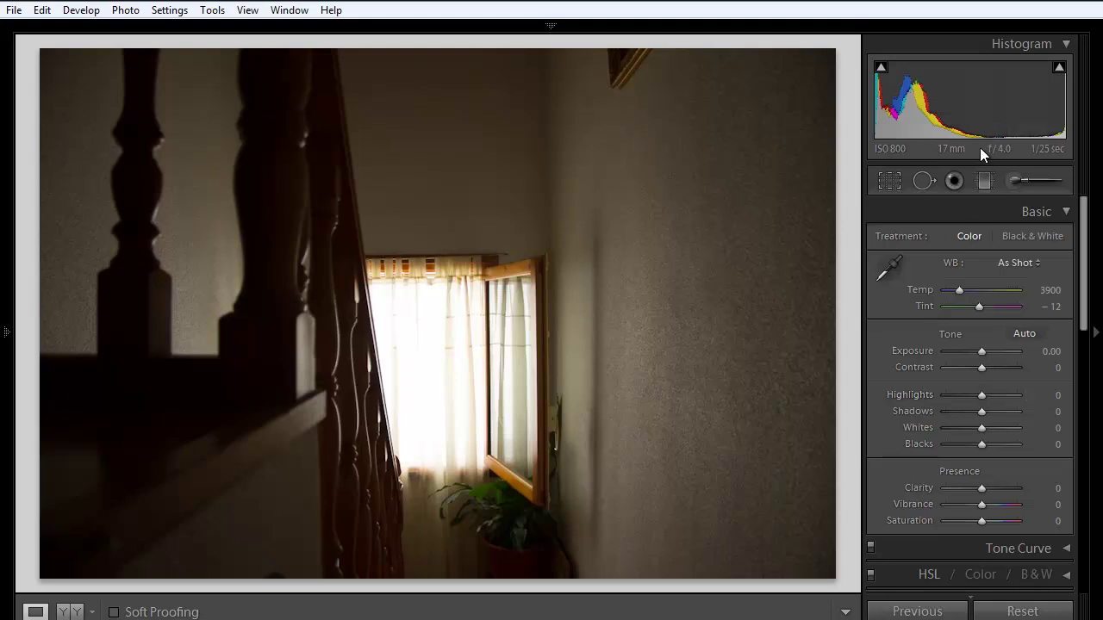
drag(982, 396, 960, 391)
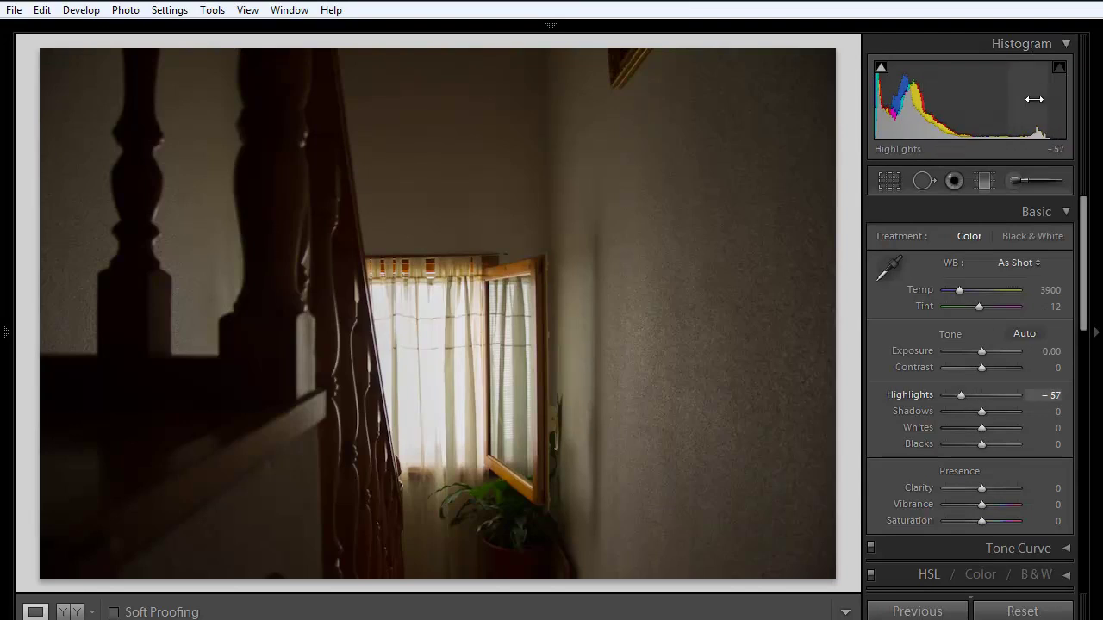
double_click(961, 394)
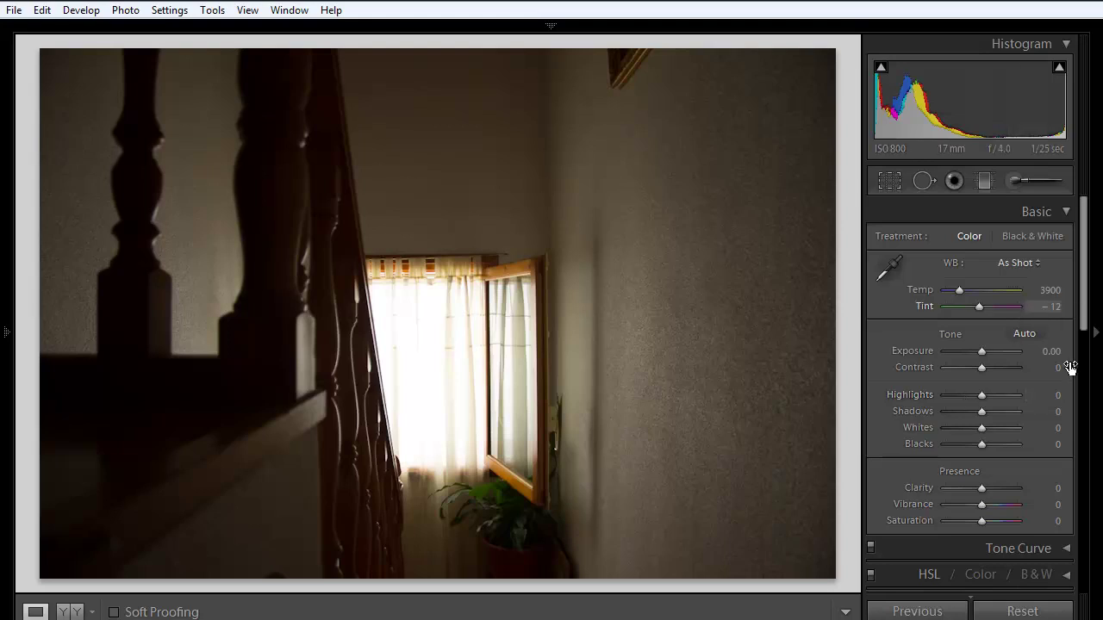
click(1060, 69)
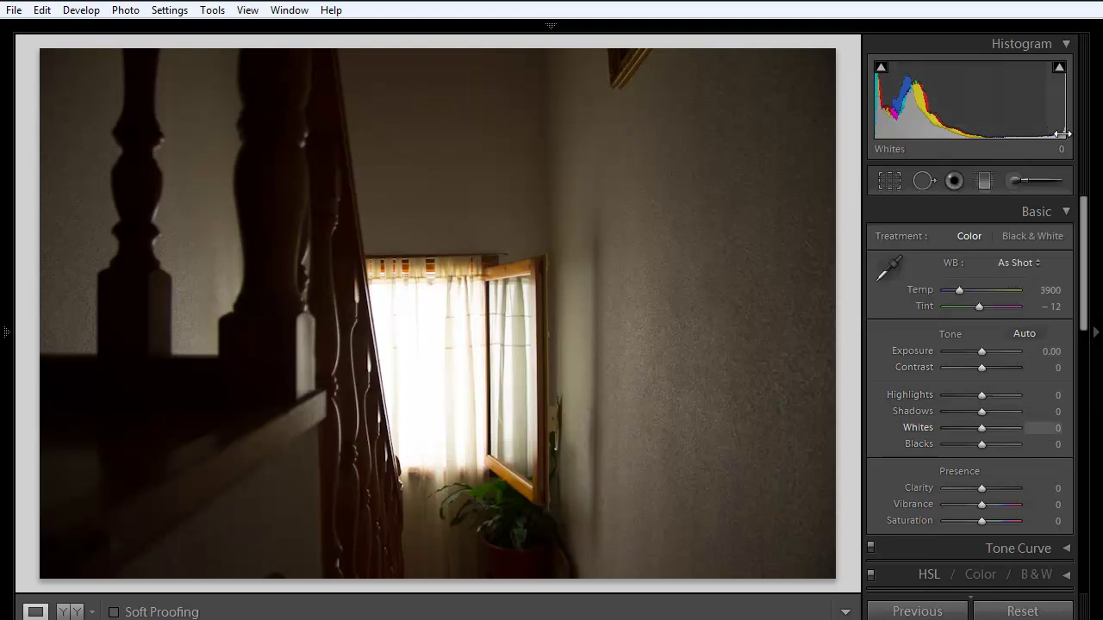
With clipping shown, set Highlights to -38 and lift Shadows to +100.
key(j)
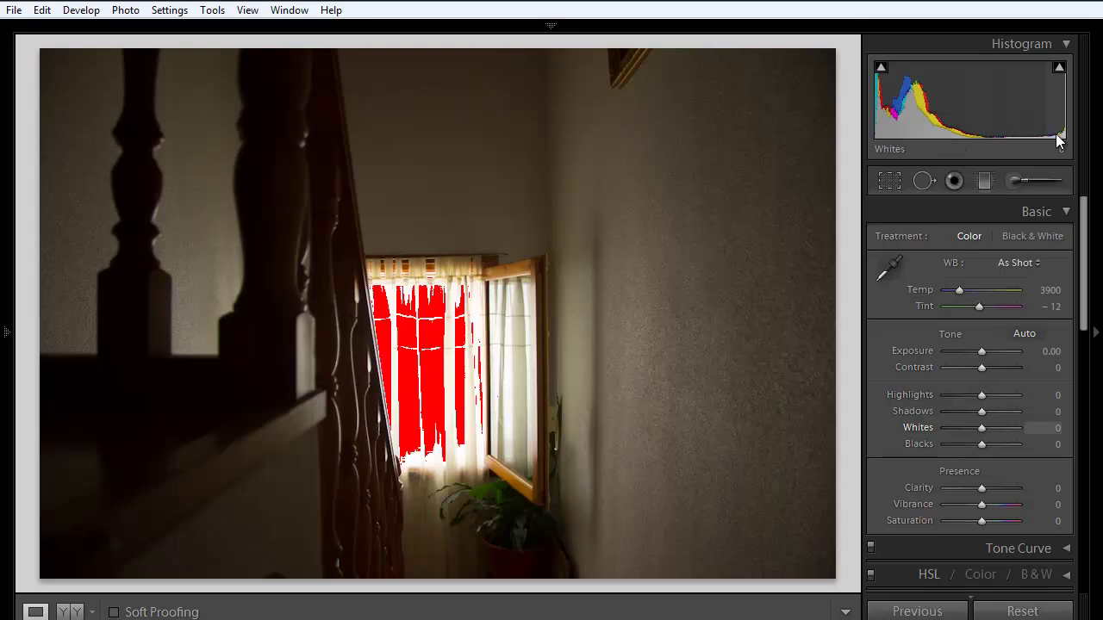
click(967, 394)
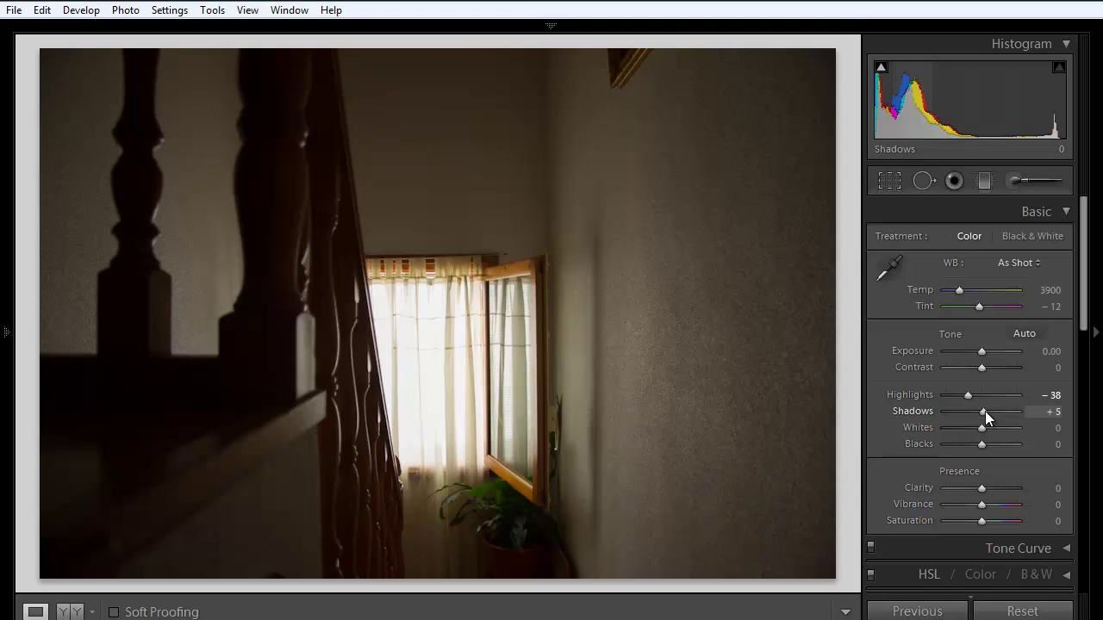
drag(986, 411, 1017, 410)
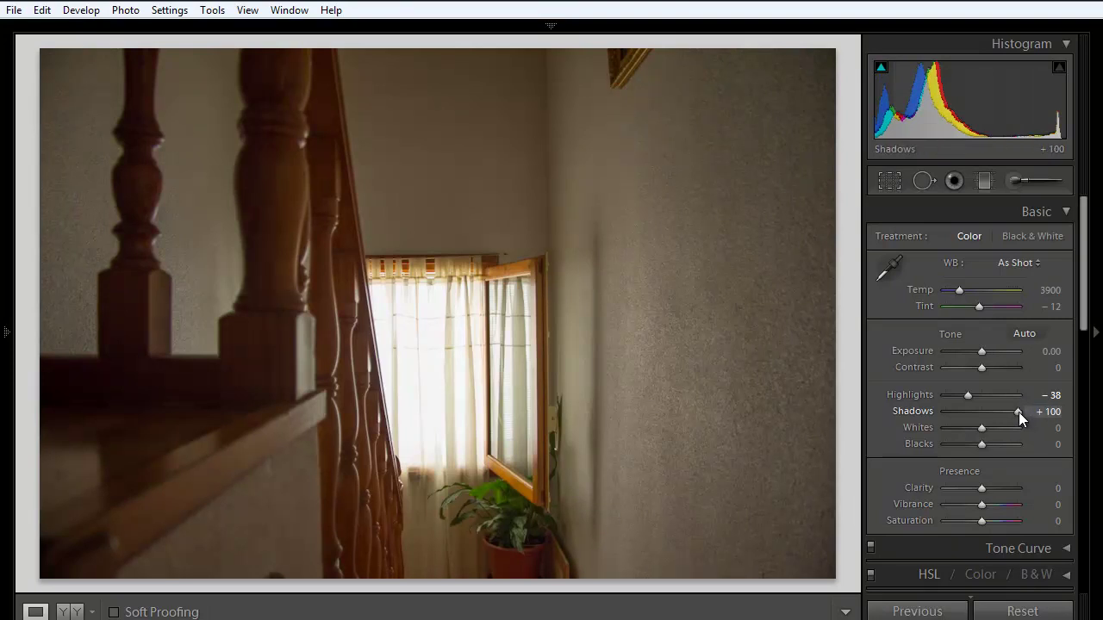
Reset Shadows, test Whites at +52 with clipping then reset it, and raise Blacks to +40.
double_click(1018, 412)
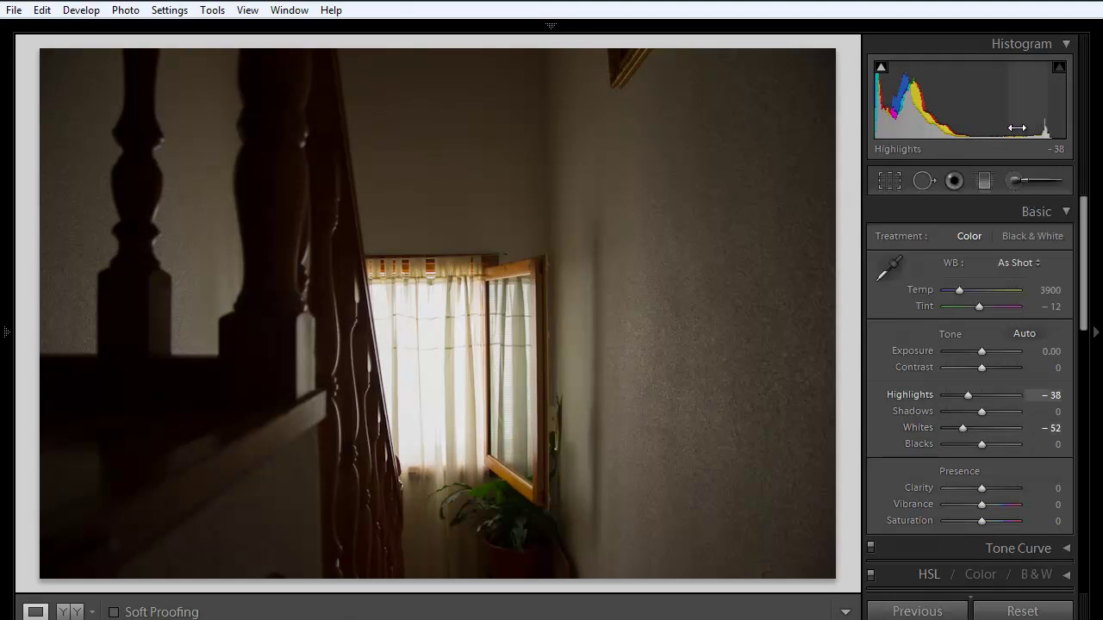
click(1001, 435)
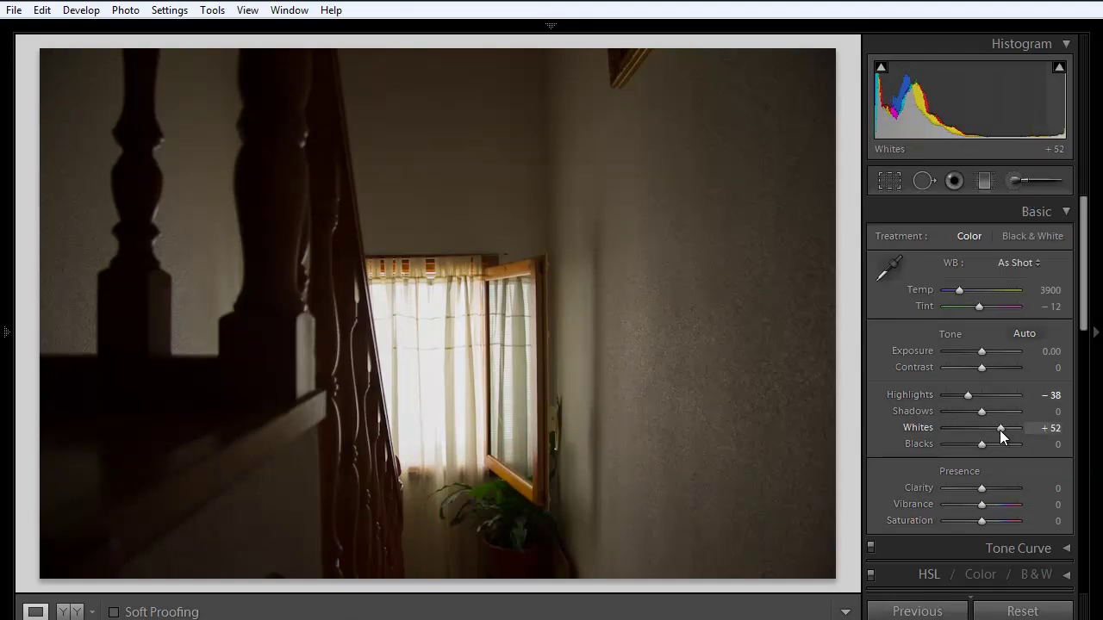
click(1060, 69)
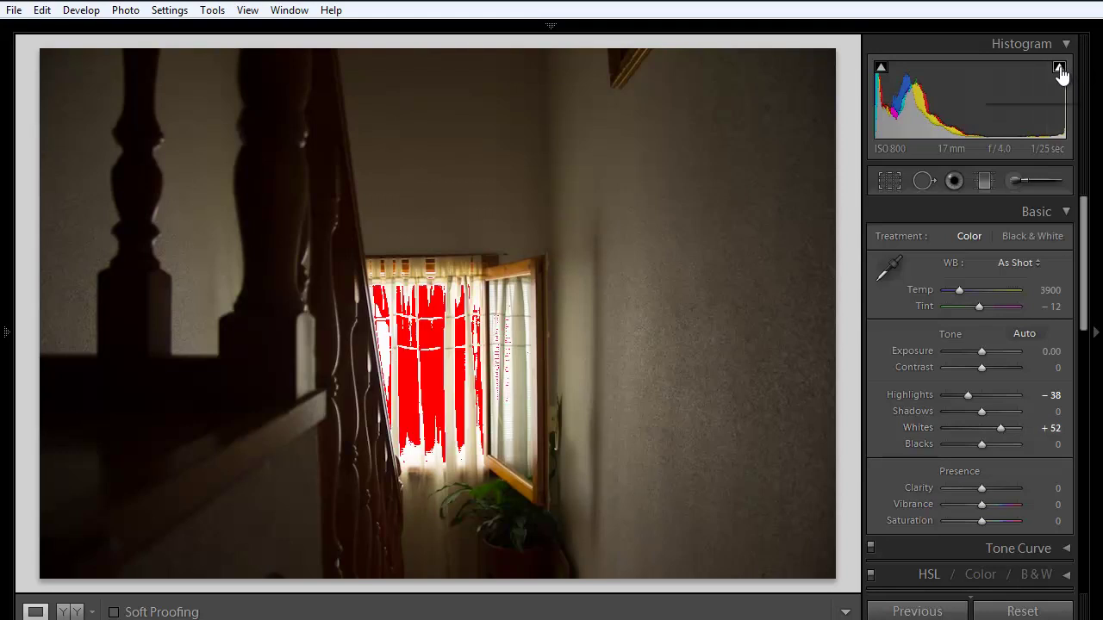
double_click(1000, 424)
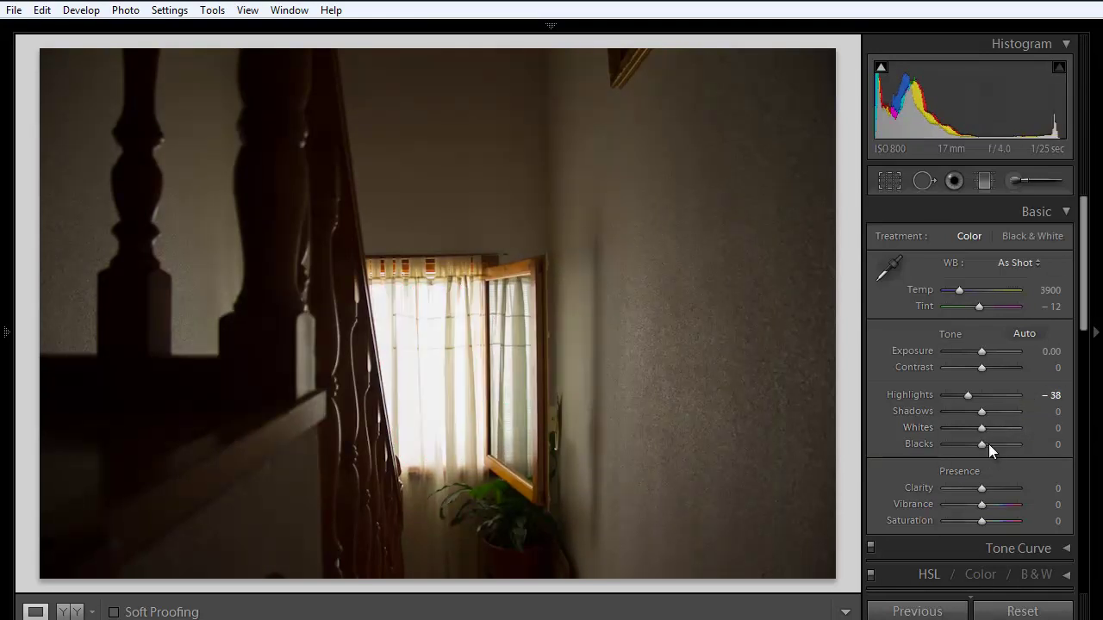
drag(988, 444, 997, 412)
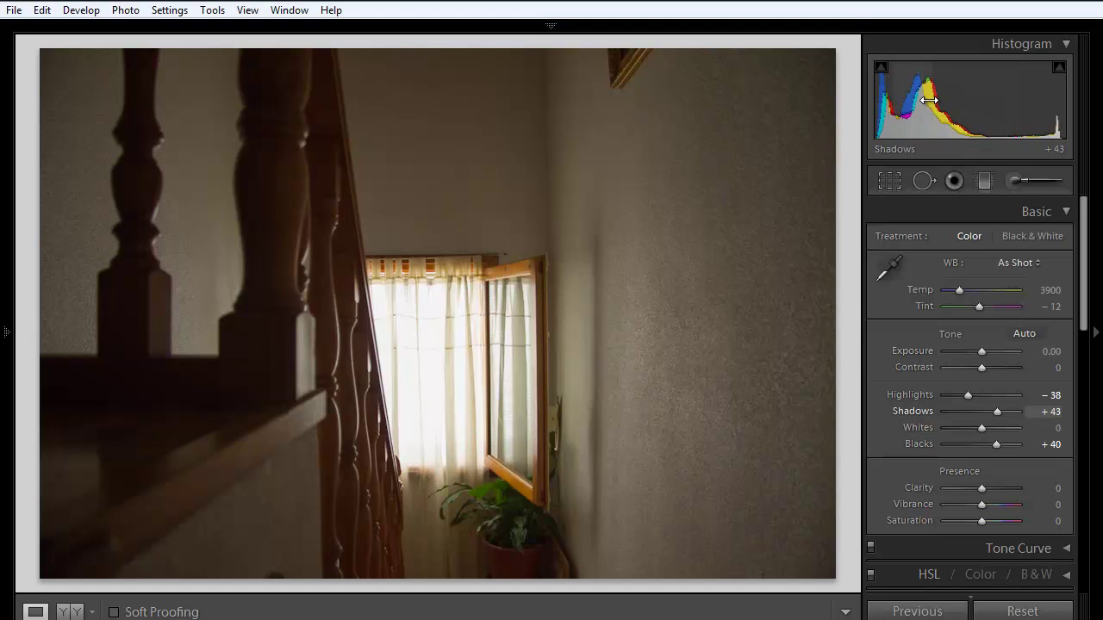
Drag the histogram's Shadows region to push Shadows from +43 back up to +100.
drag(928, 100, 960, 91)
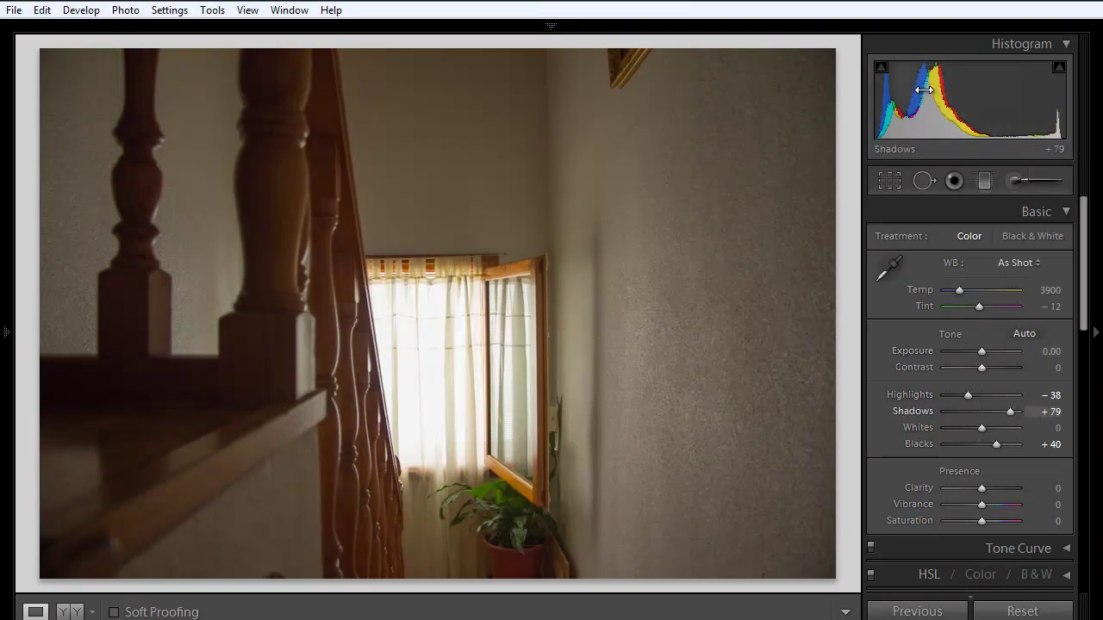
drag(922, 88, 951, 85)
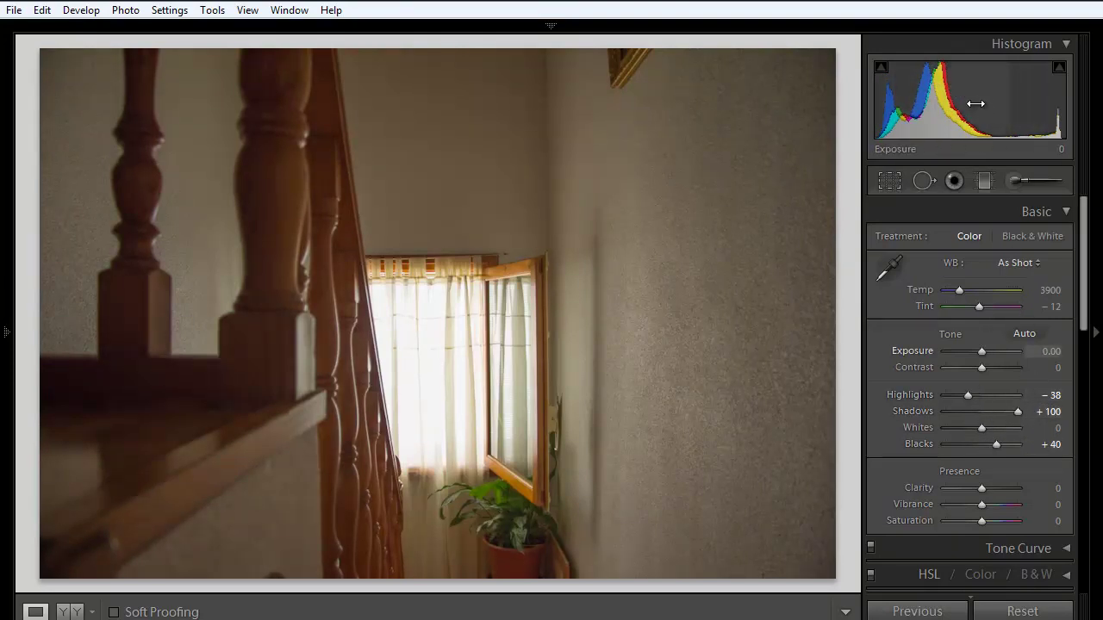
Set Exposure to +0.76 and Whites to -76, then reset Blacks and ease them to +17.
drag(985, 98, 1033, 89)
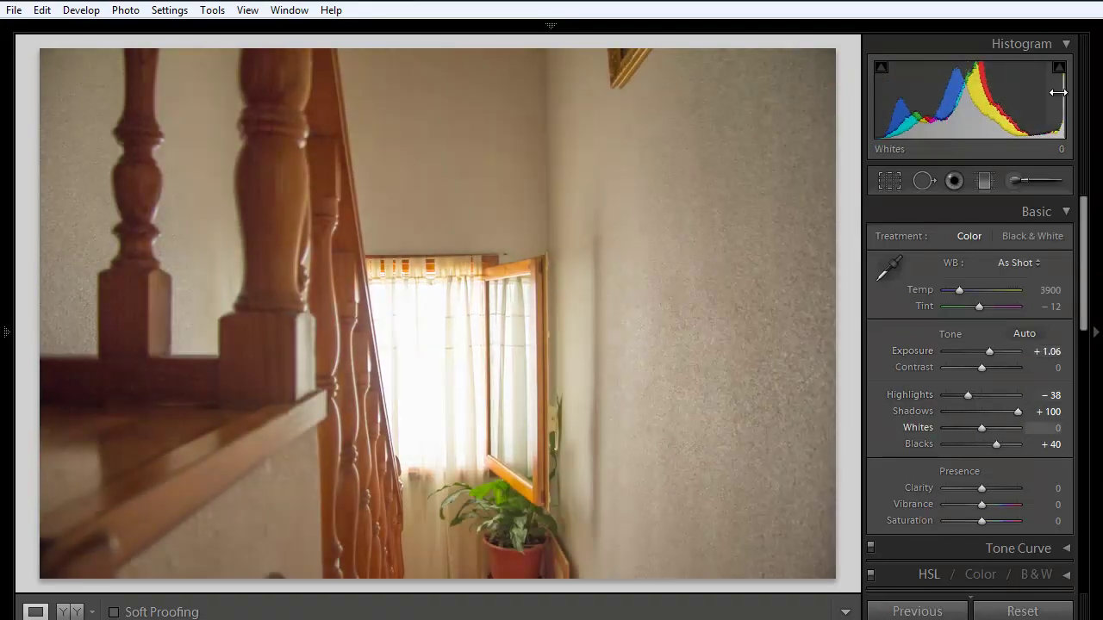
drag(1058, 92, 1012, 84)
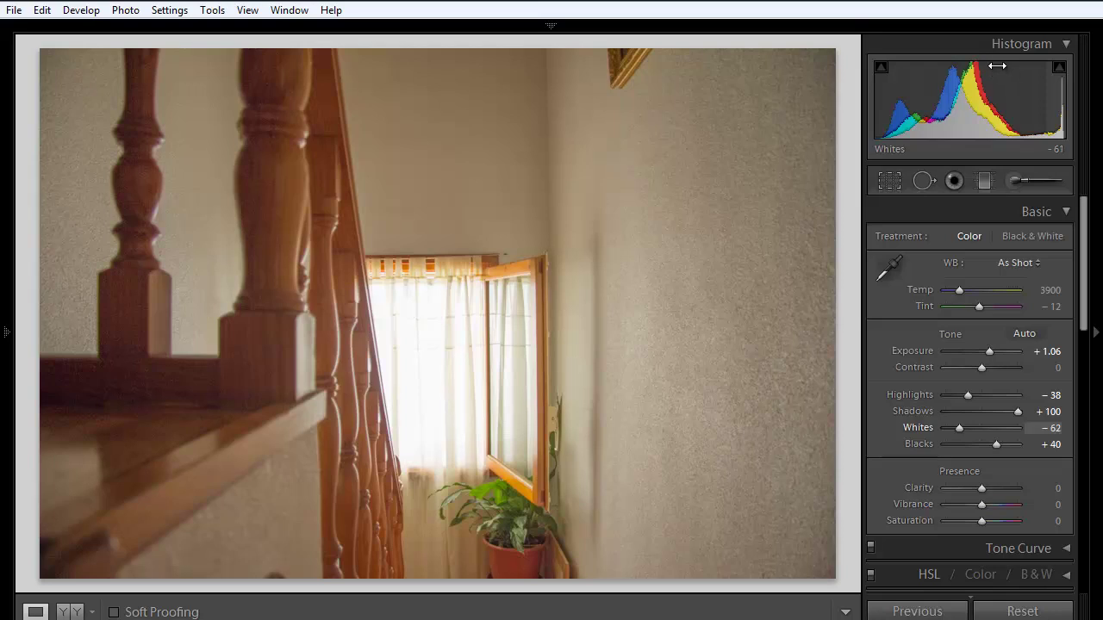
drag(1013, 83, 992, 61)
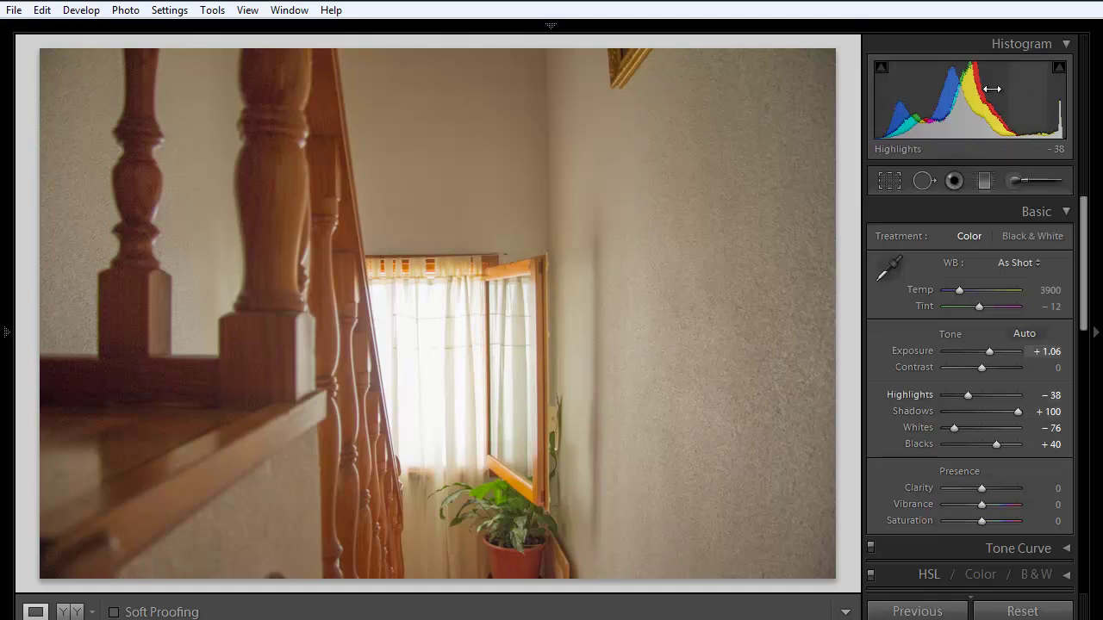
drag(971, 74, 958, 76)
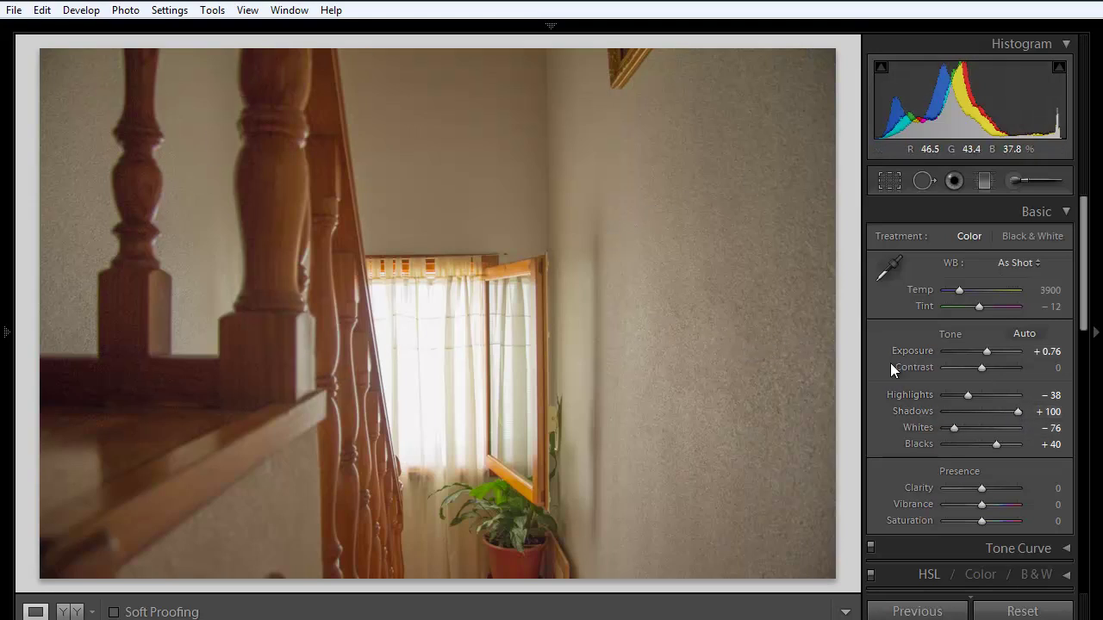
double_click(996, 446)
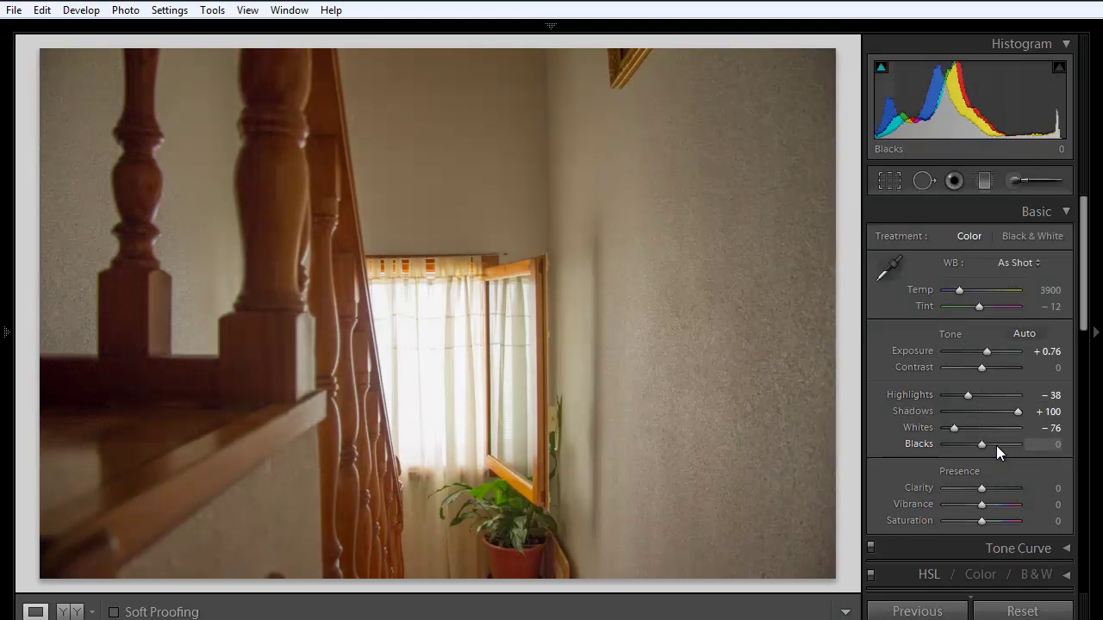
drag(983, 443, 989, 445)
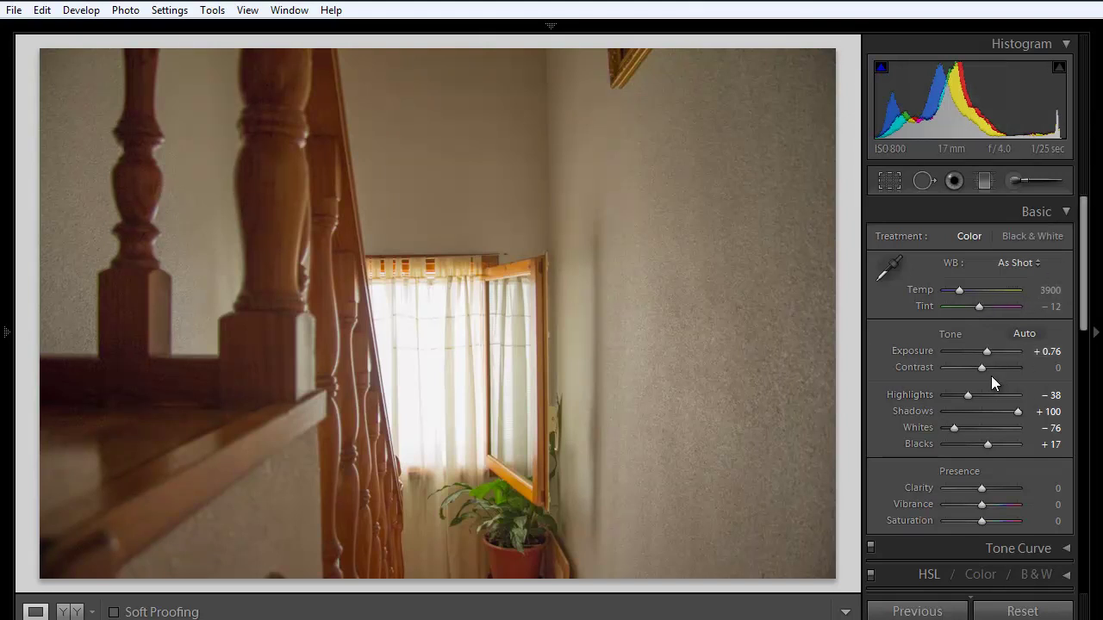
Raise Contrast, trying the +100 maximum, then settle it around +43.
drag(981, 368, 991, 370)
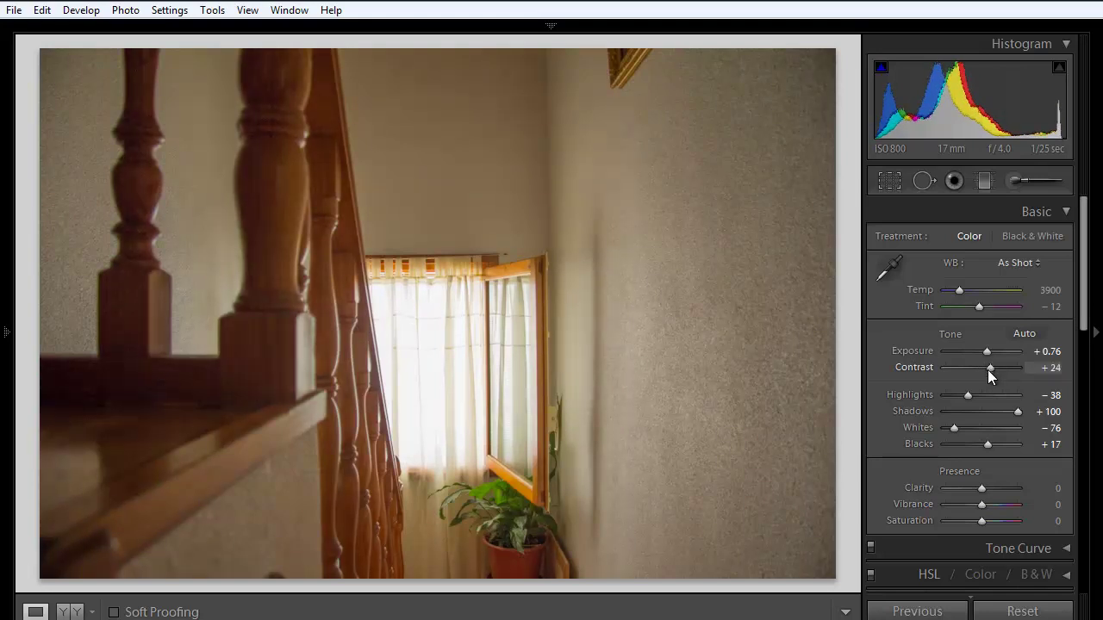
drag(1015, 368, 1024, 367)
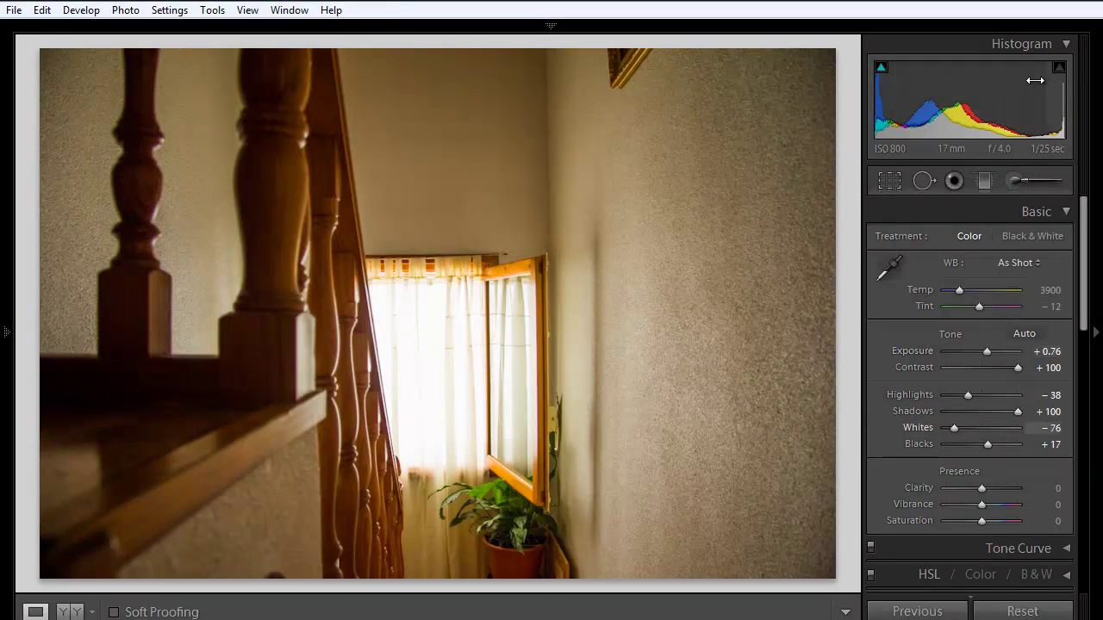
click(992, 367)
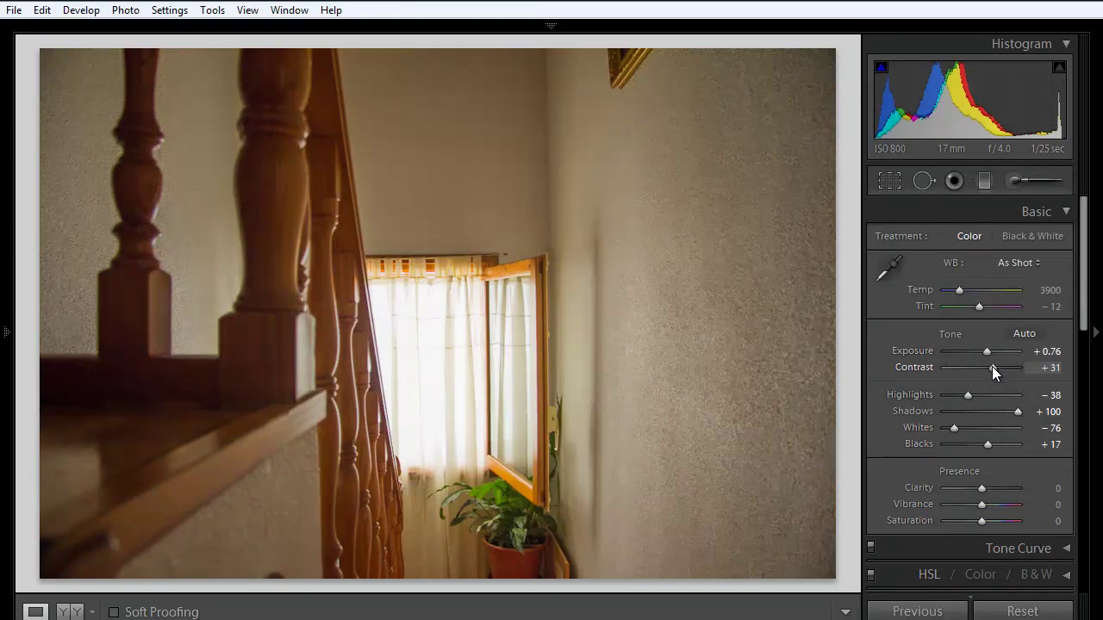
drag(992, 367, 996, 371)
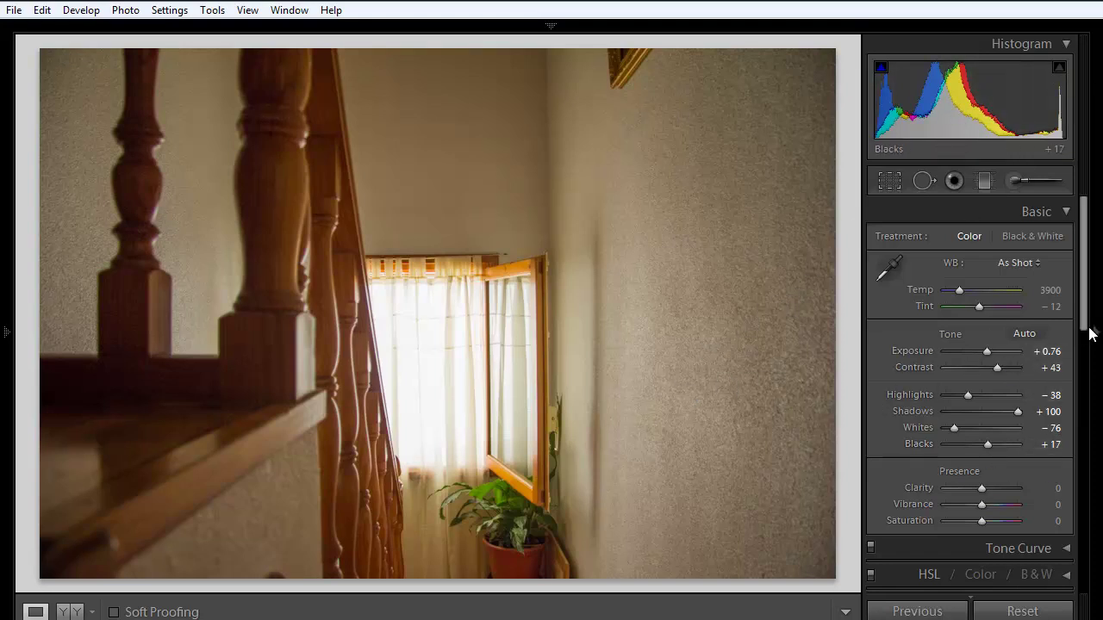
Add +21 Clarity and pull Whites down to -100, bringing the Detail settings into view.
click(989, 488)
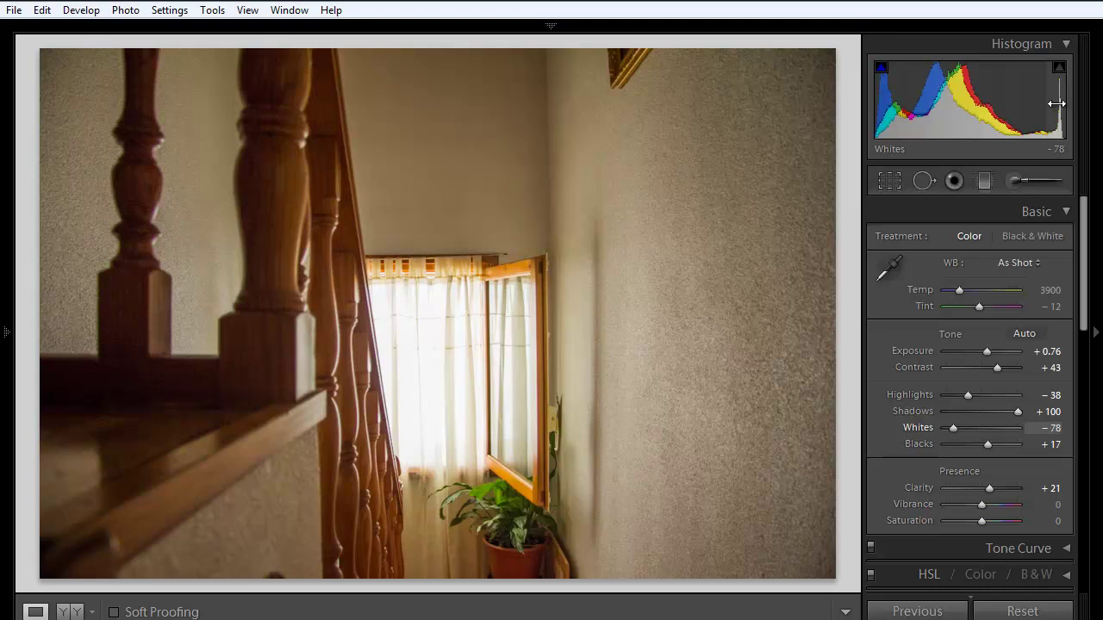
drag(1056, 104, 1052, 100)
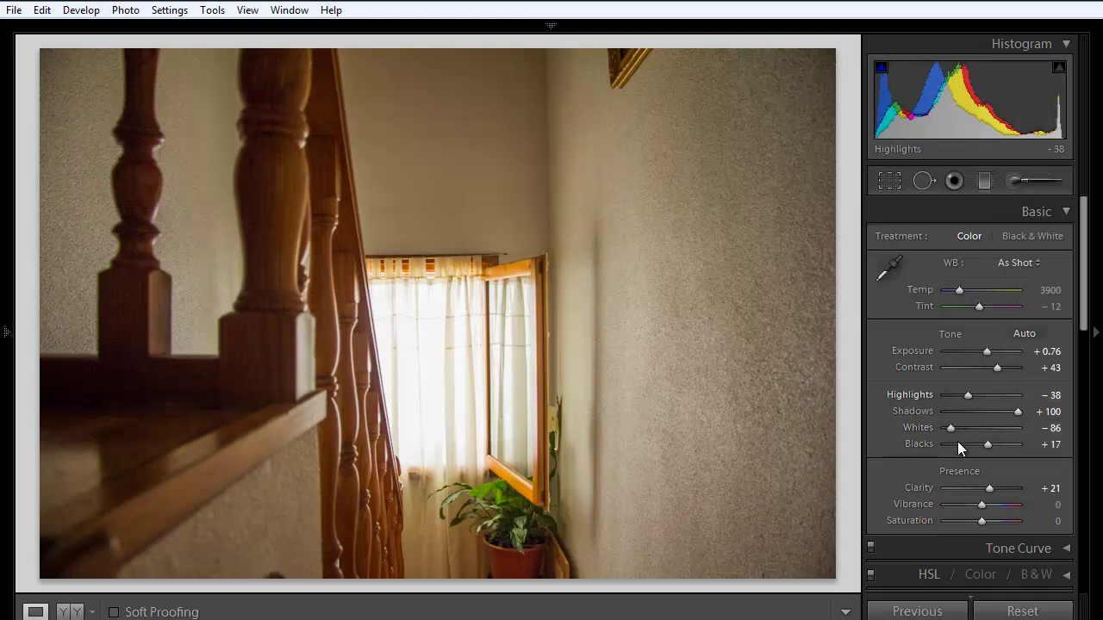
drag(950, 431, 942, 426)
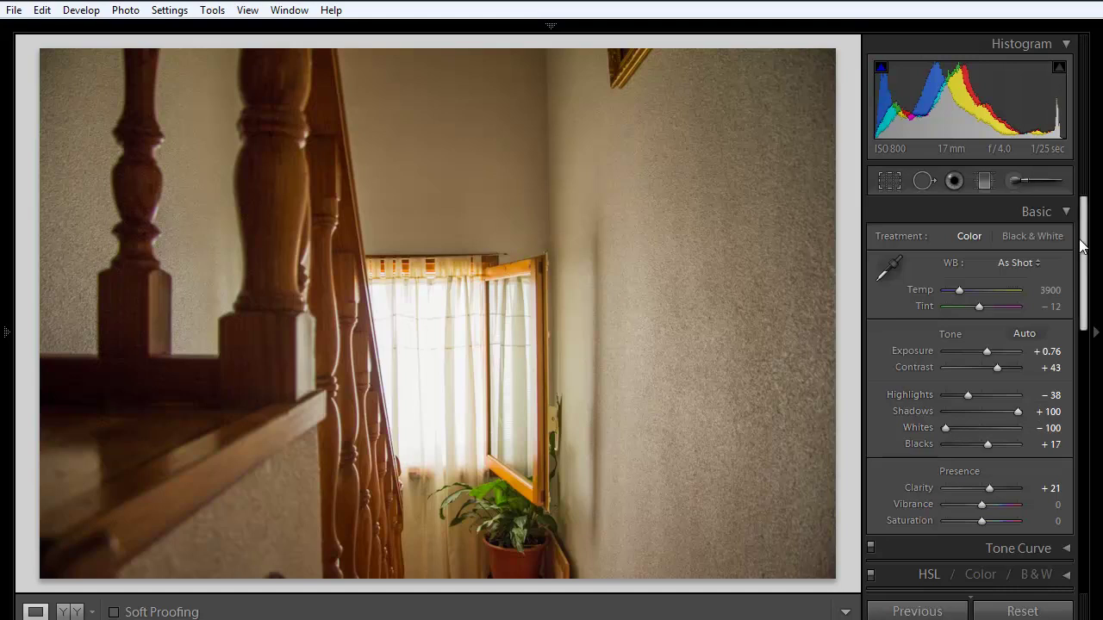
mouse_move(1086, 245)
mouse_down()
mouse_move(1086, 414)
mouse_move(1090, 395)
mouse_up()
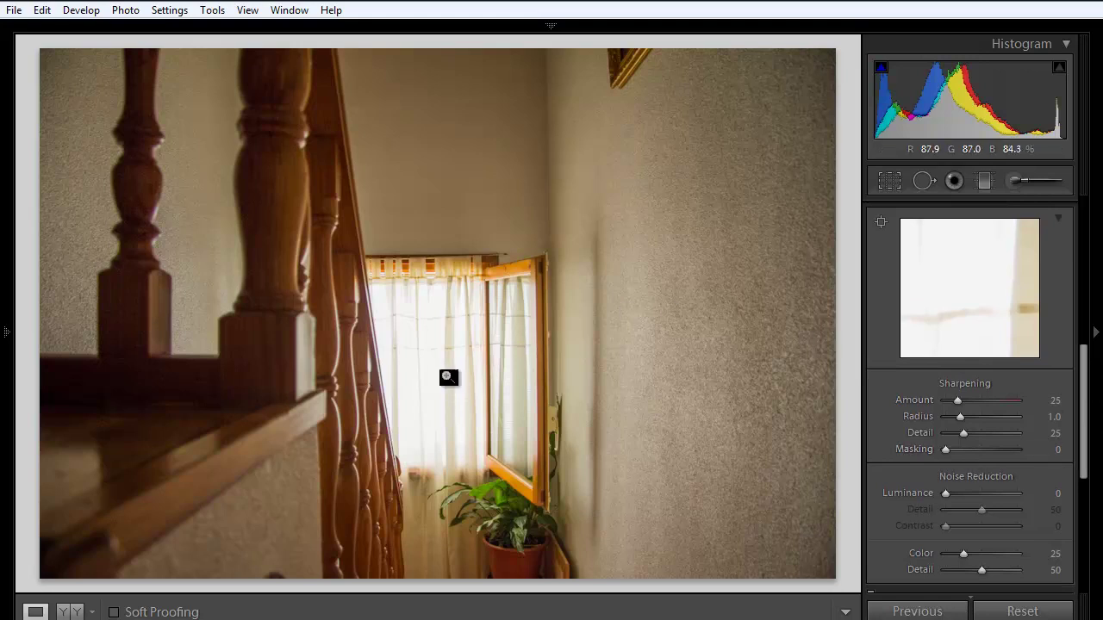
click(446, 355)
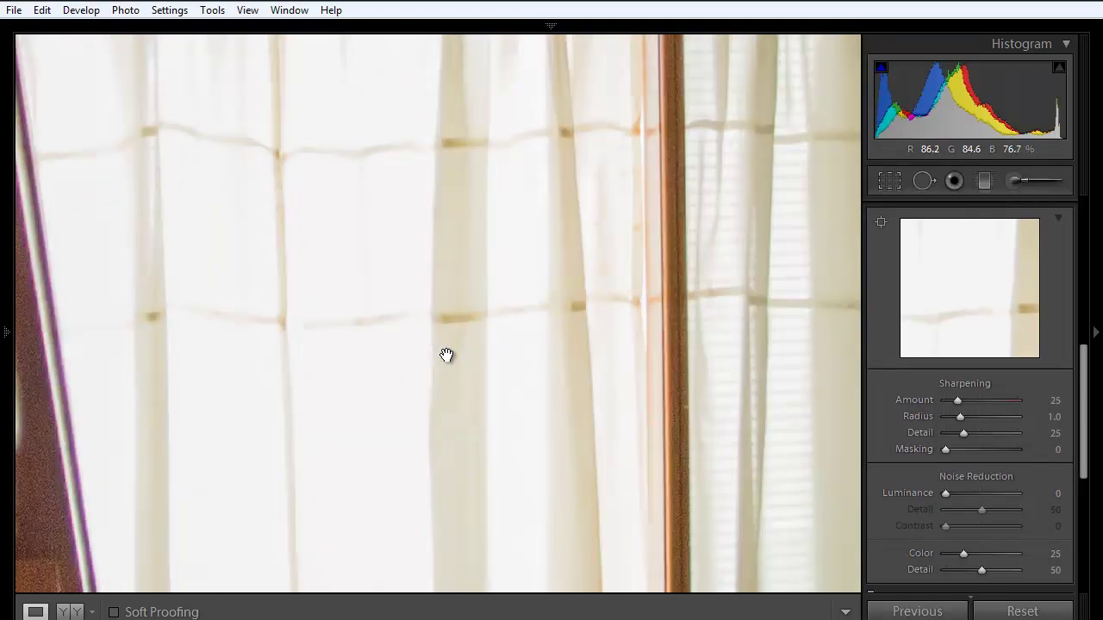
click(687, 322)
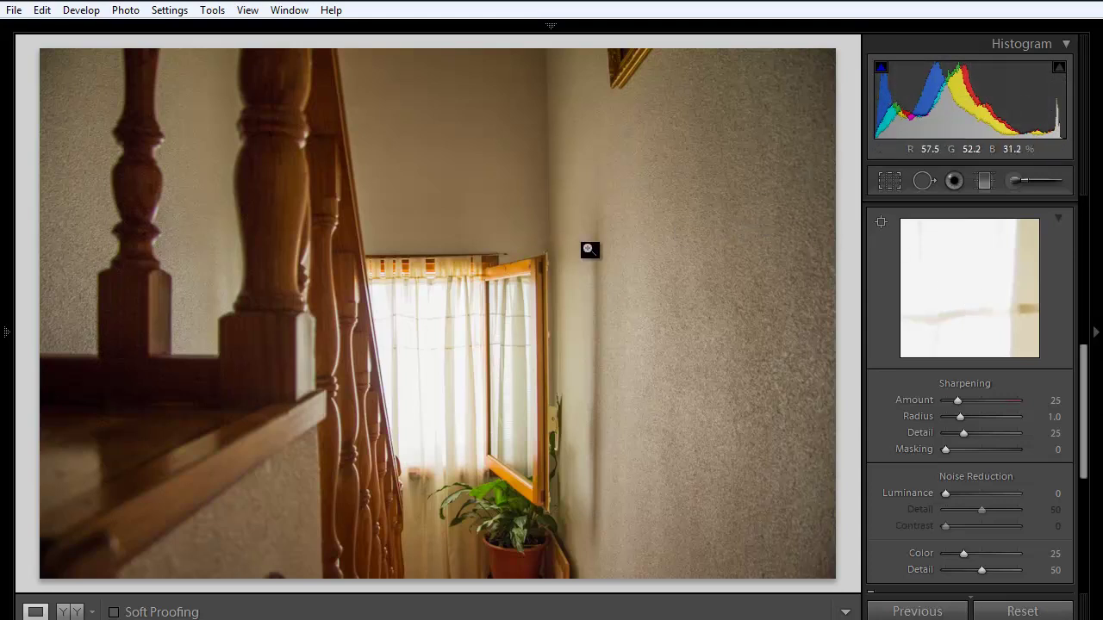
click(442, 356)
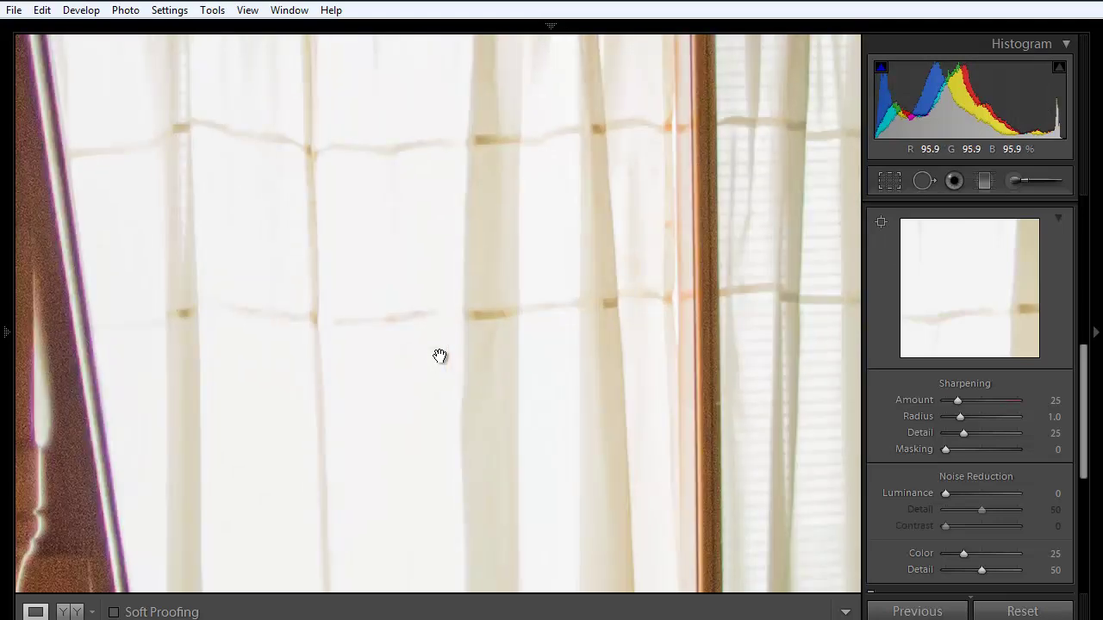
click(442, 357)
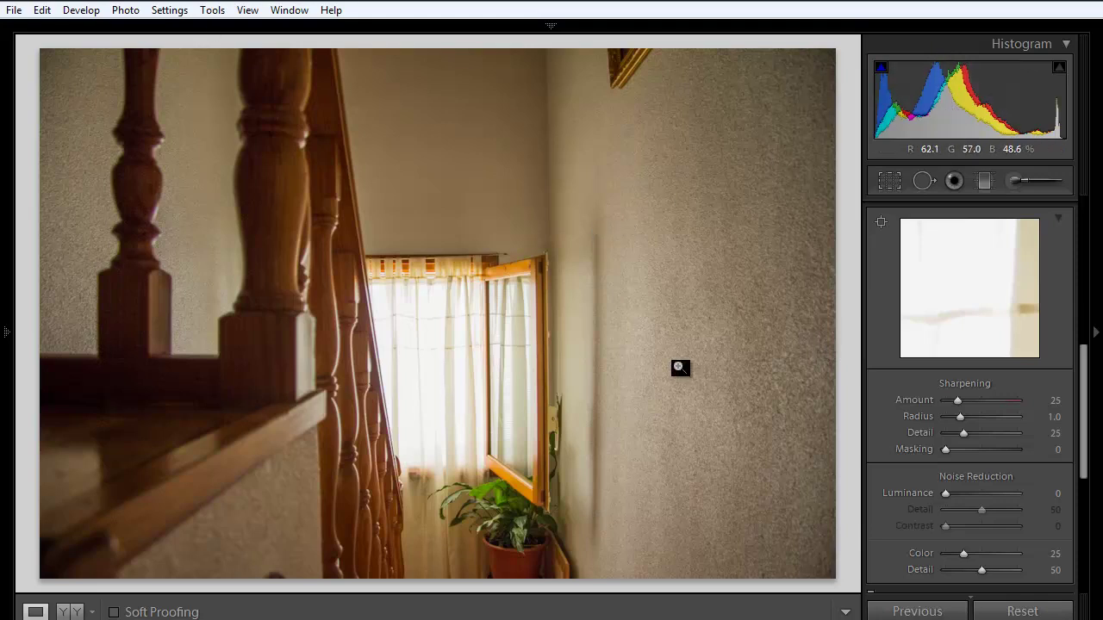
Reset all develop settings to zero, undo once, then reset again to show the original dark photo.
click(1000, 613)
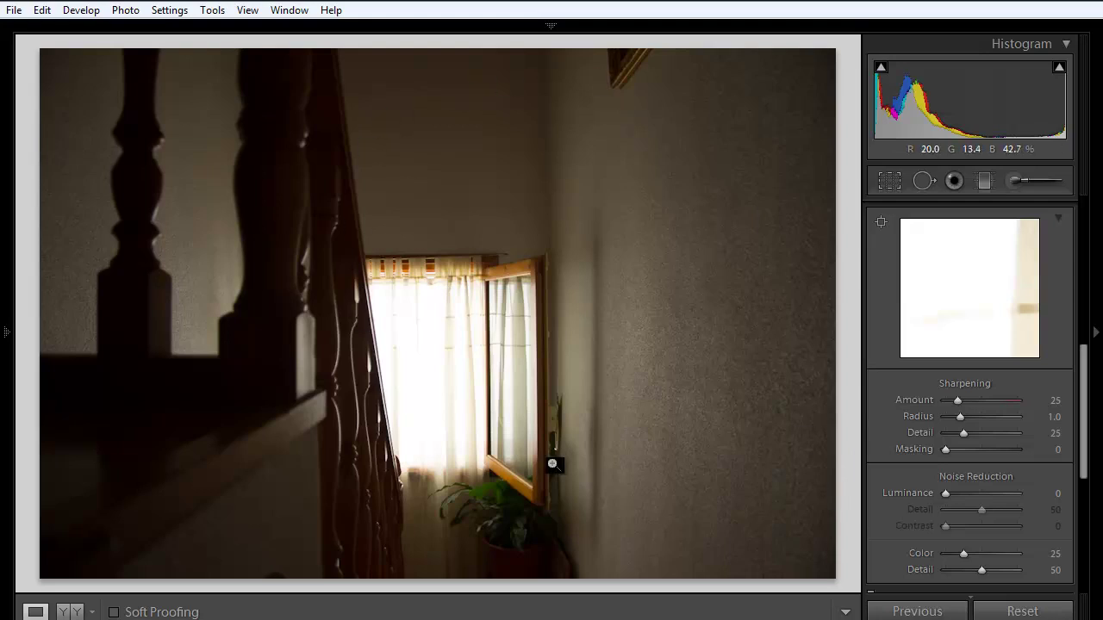
key(ctrl+z)
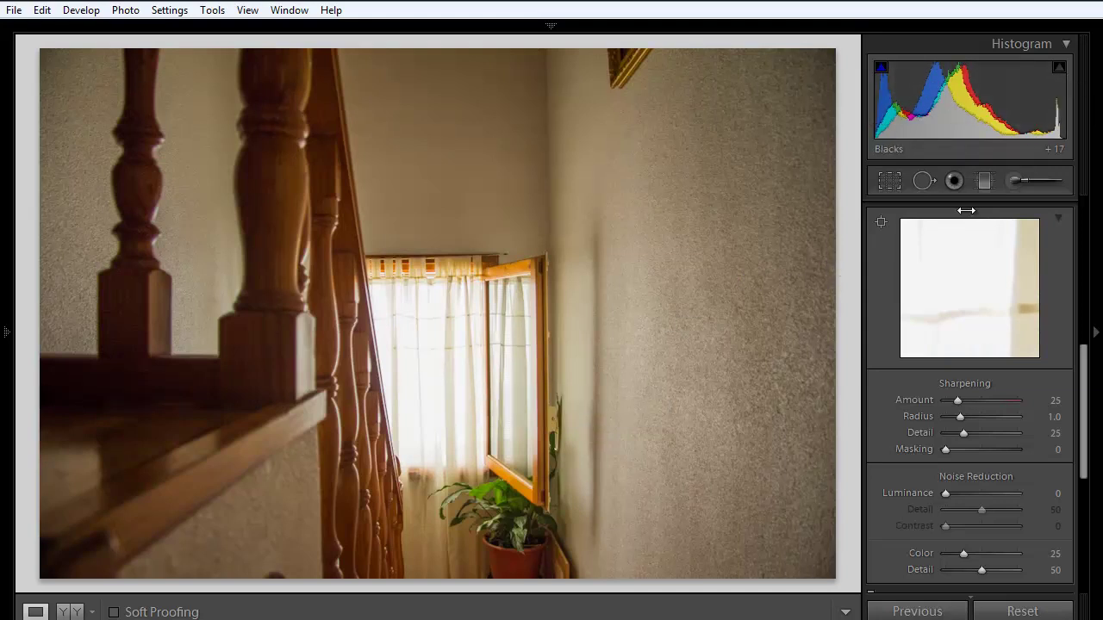
click(1023, 611)
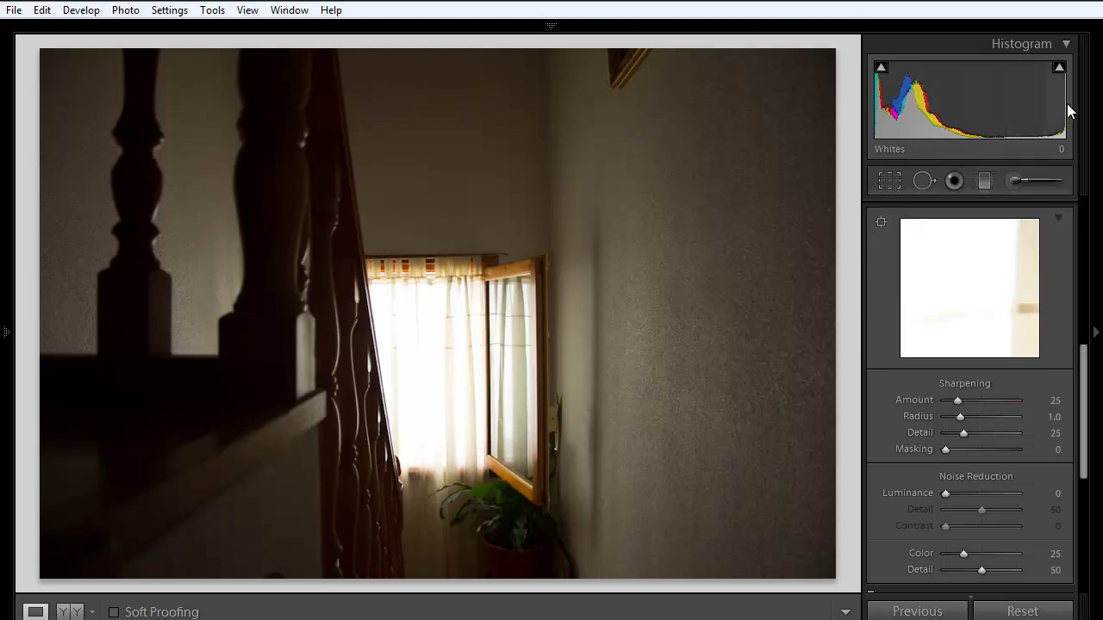
Show the original's clipped curtain highlights, then undo the reset to restore all edits.
click(1061, 69)
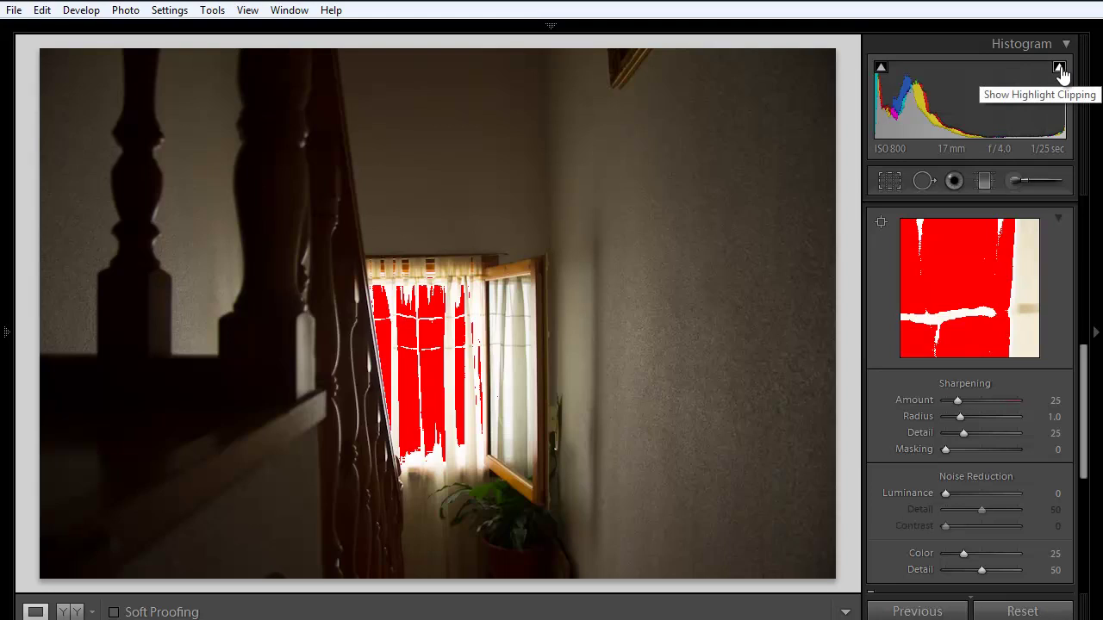
key(ctrl+z)
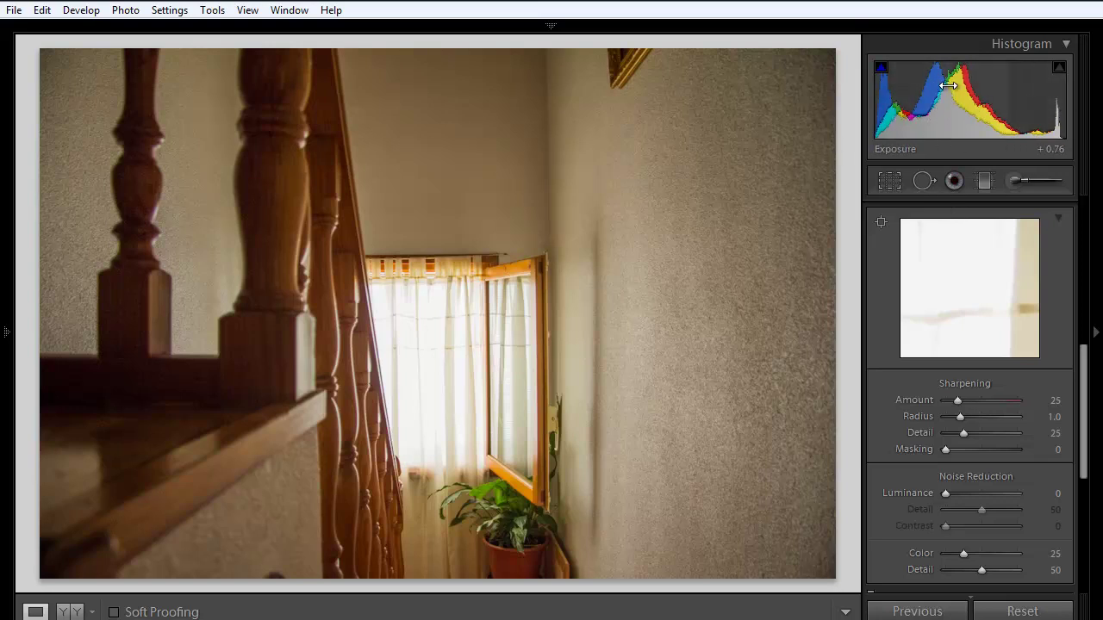
Lower Exposure to +0.74 from the histogram and return the panel to Basic.
drag(948, 84, 947, 116)
drag(1084, 409, 1084, 189)
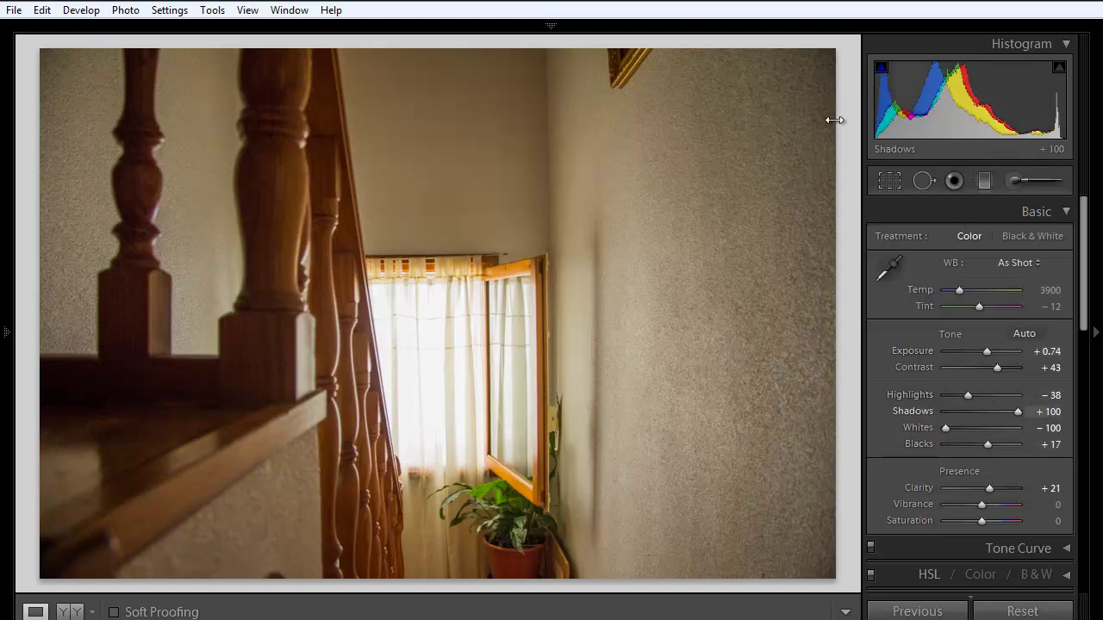
click(719, 358)
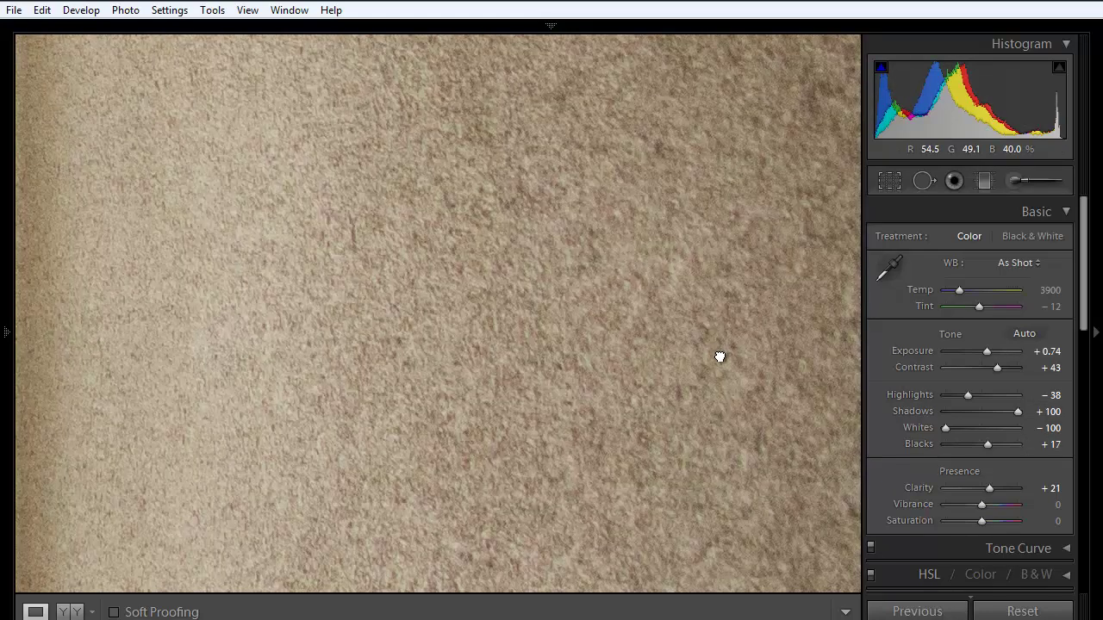
click(721, 356)
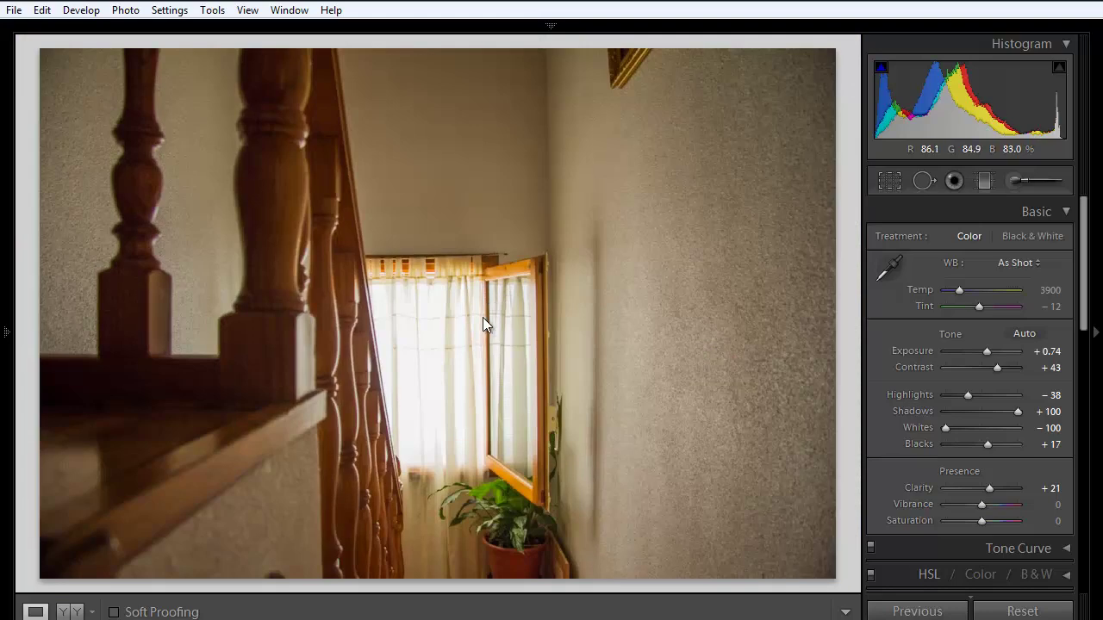
click(470, 298)
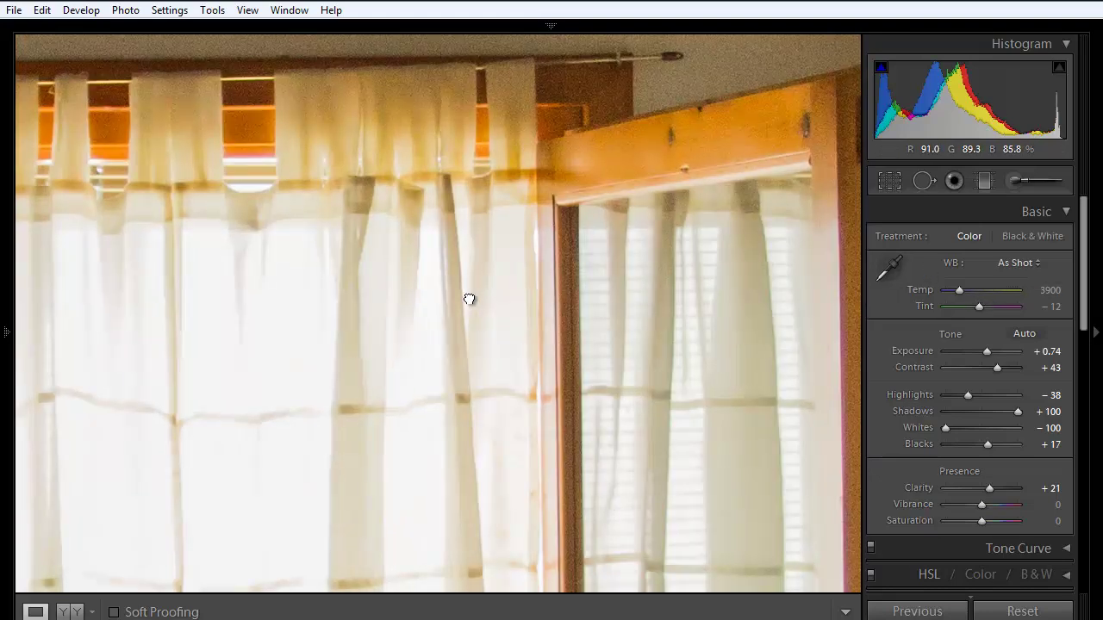
click(469, 298)
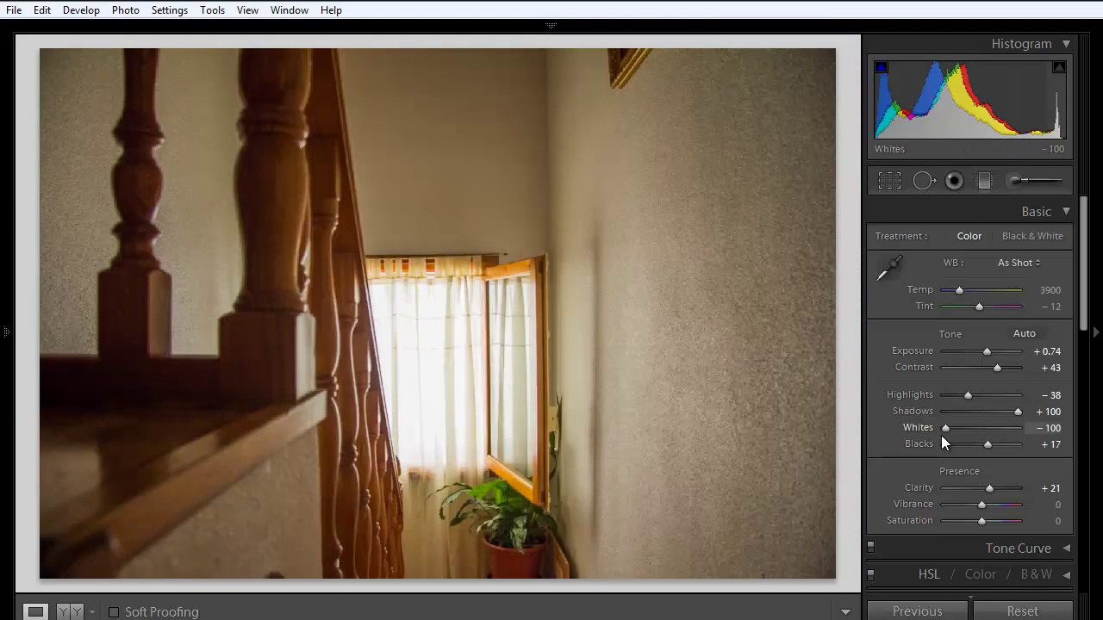